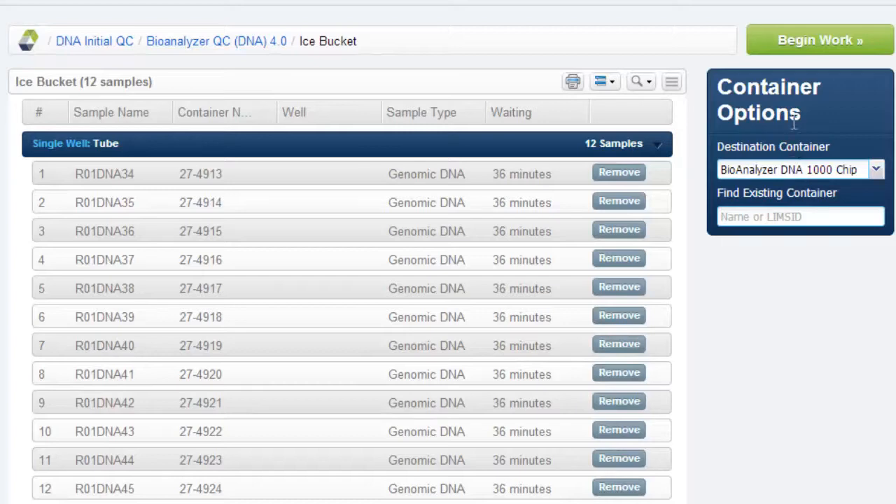
# - Begin work on the ice bucket samples and place all 12 tube samples onto the BioAnalyzer DNA 1000 chip starting at well A:1
pyautogui.click(801, 43)
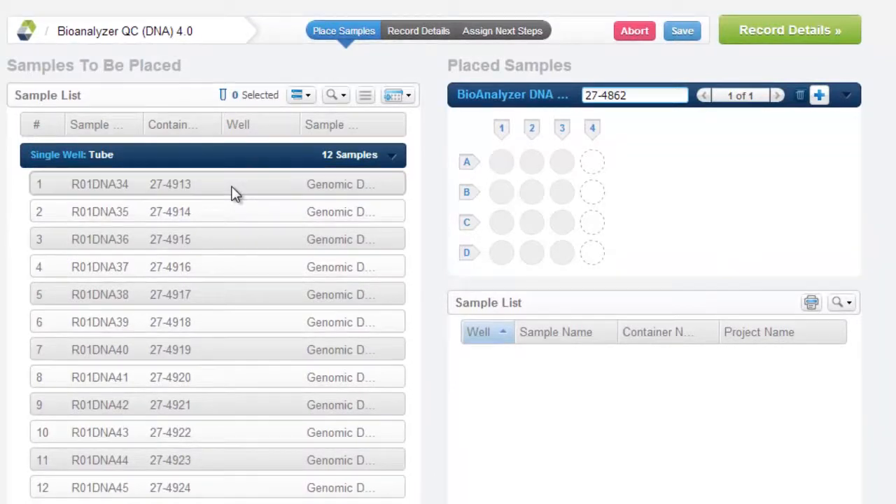
pyautogui.click(235, 194)
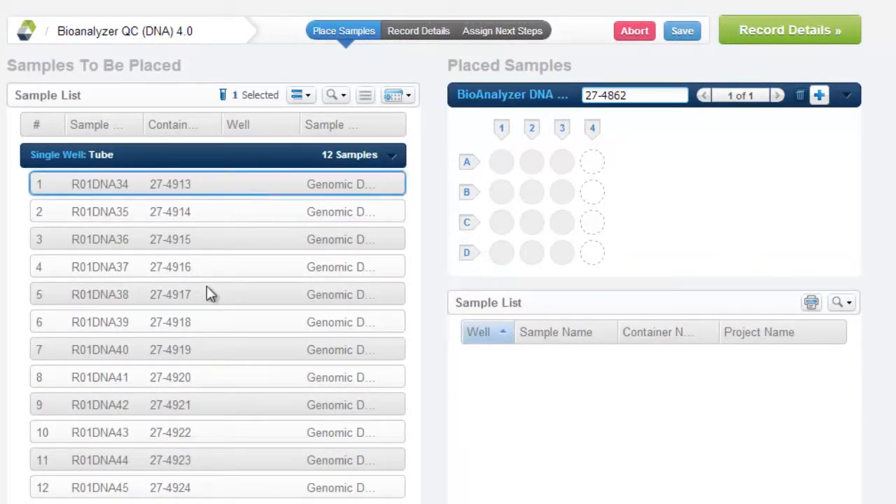
pyautogui.keyDown('shift'); pyautogui.click(213, 494); pyautogui.keyUp('shift')
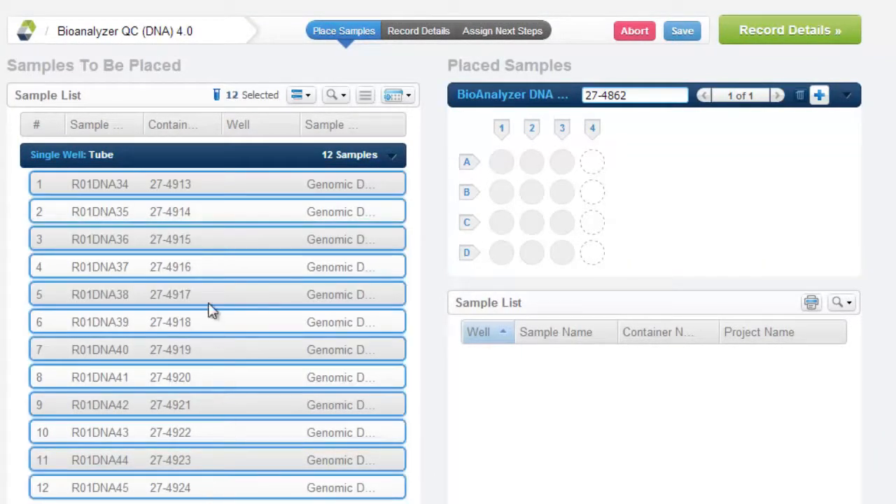
pyautogui.moveTo(202, 266); pyautogui.dragTo(499, 164)
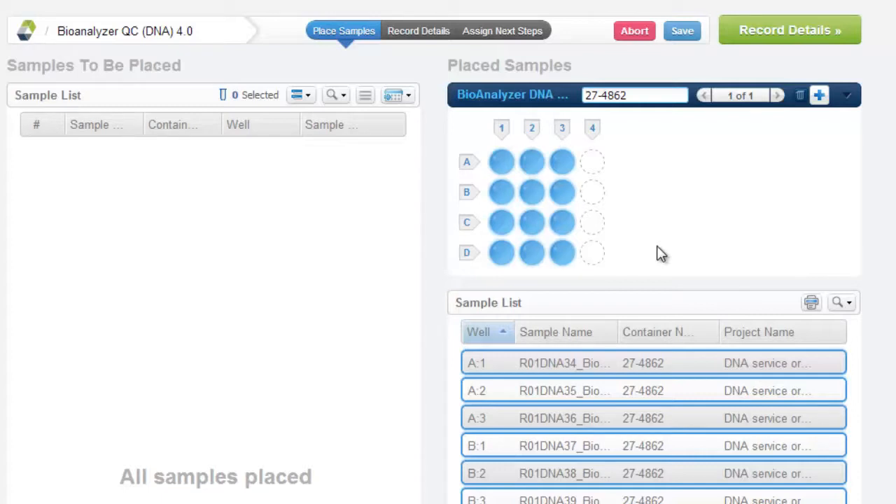
# - Print the placed sample list and proceed to the Record Details stage
pyautogui.click(810, 303)
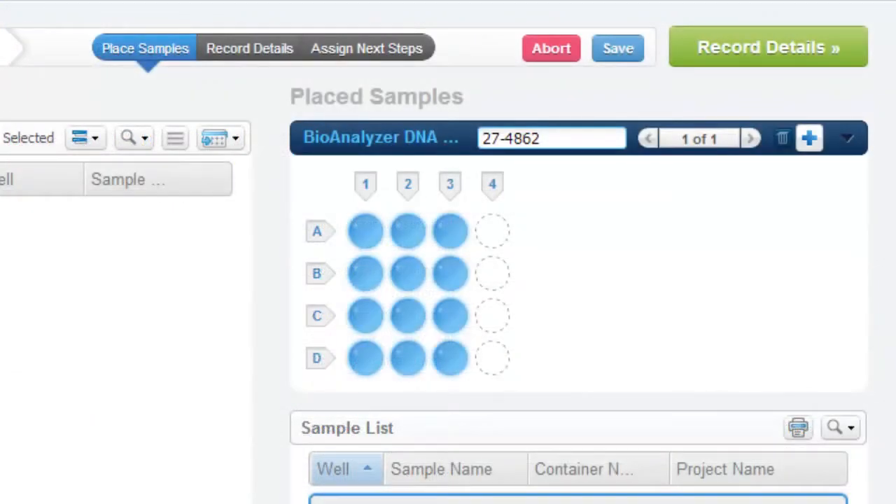
pyautogui.click(784, 43)
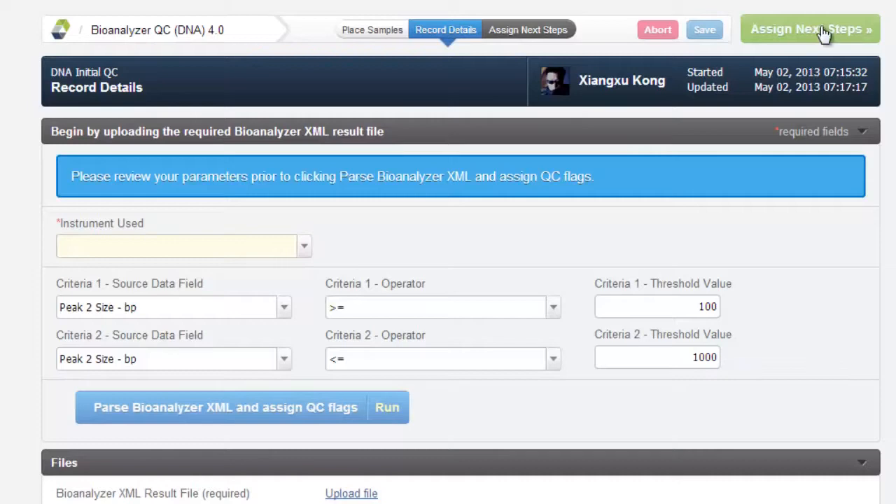
pyautogui.click(826, 33)
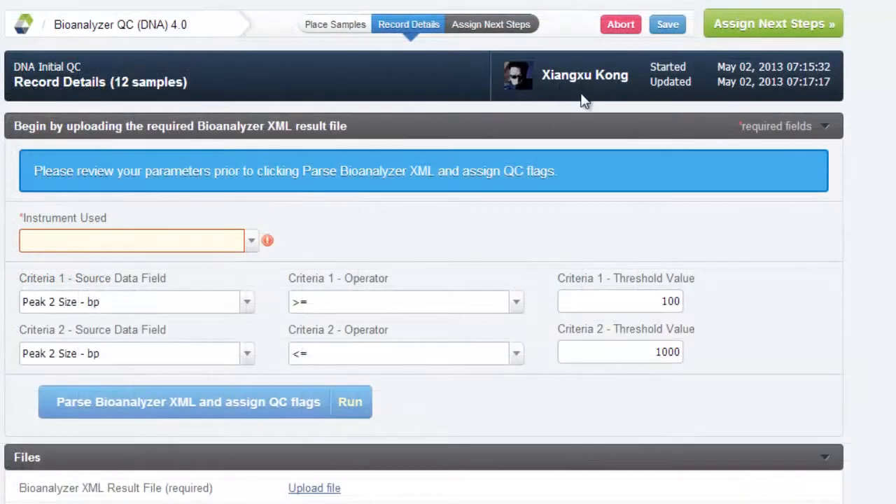
# - Save the recorded details and reopen the first in-progress Bioanalyzer QC (DNA) 4.0 step of DNA Initial QC
pyautogui.click(668, 27)
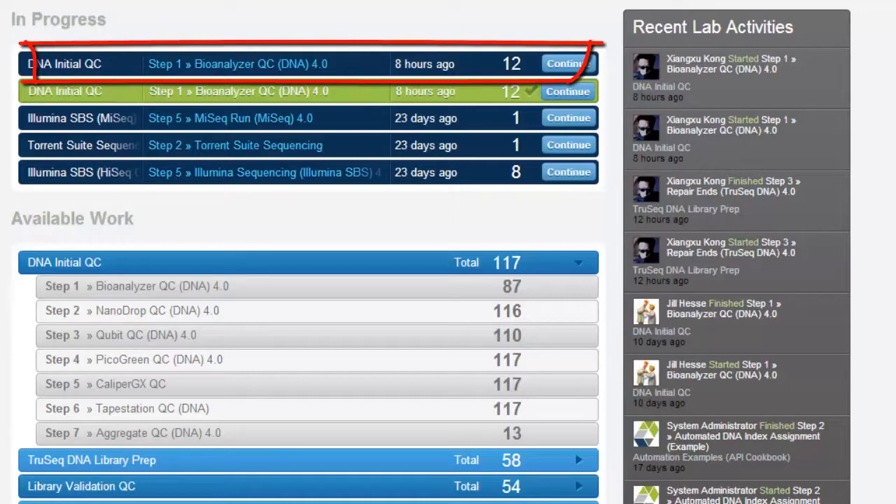
pyautogui.click(470, 67)
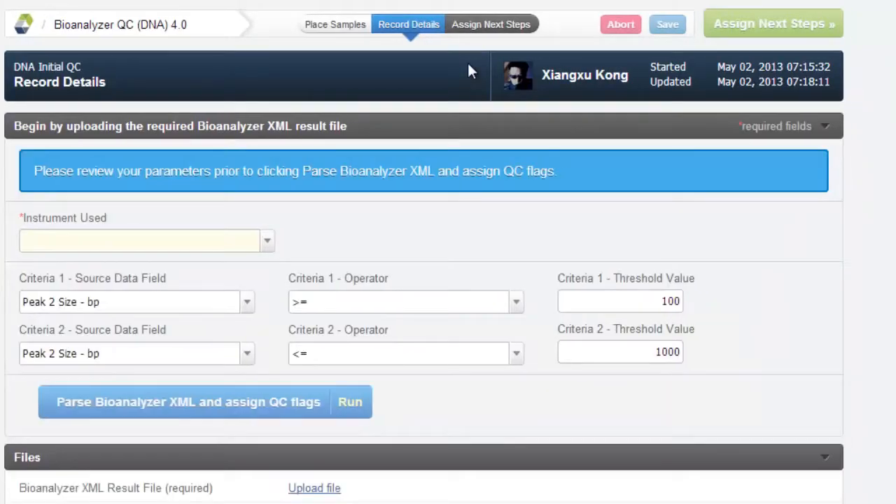
# - Set the instrument used to Bioanalyzer 2100 Silver and look through the Criteria 2 source data field options
pyautogui.click(210, 239)
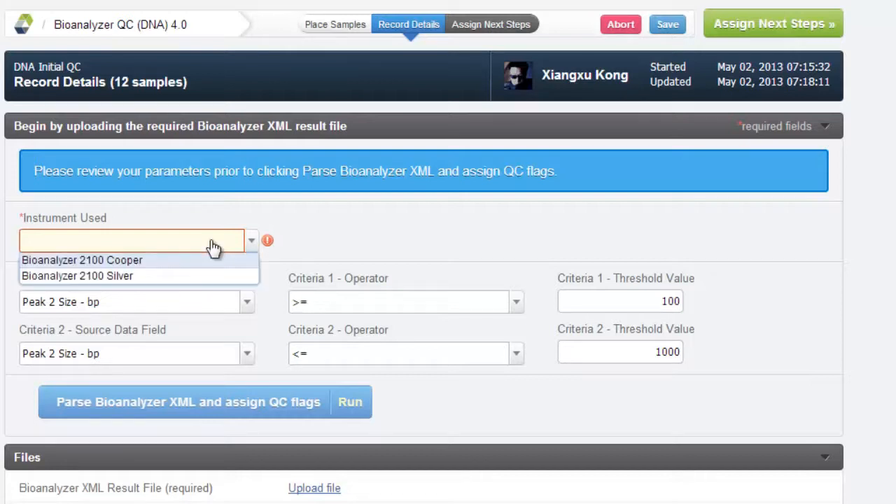
pyautogui.click(176, 277)
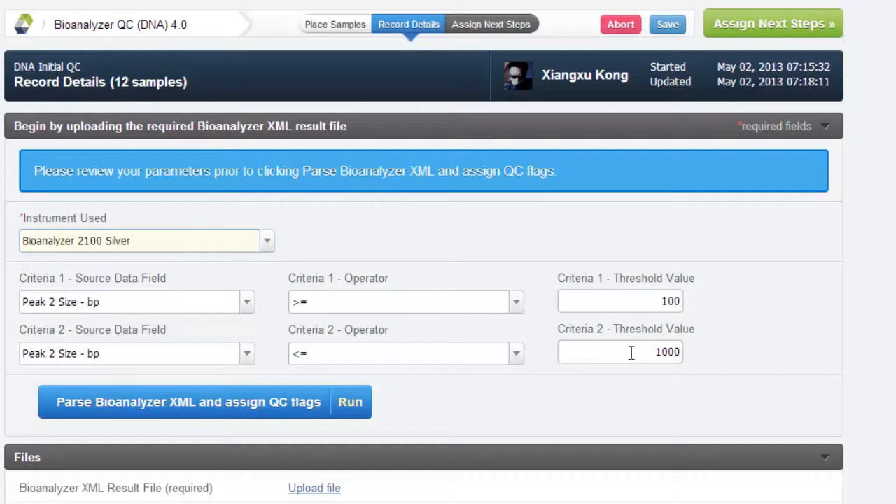
pyautogui.click(248, 354)
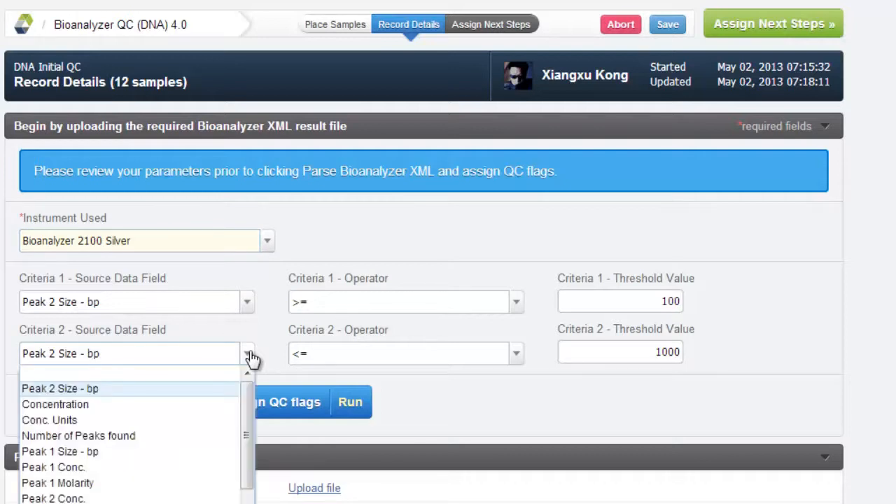
pyautogui.click(250, 355)
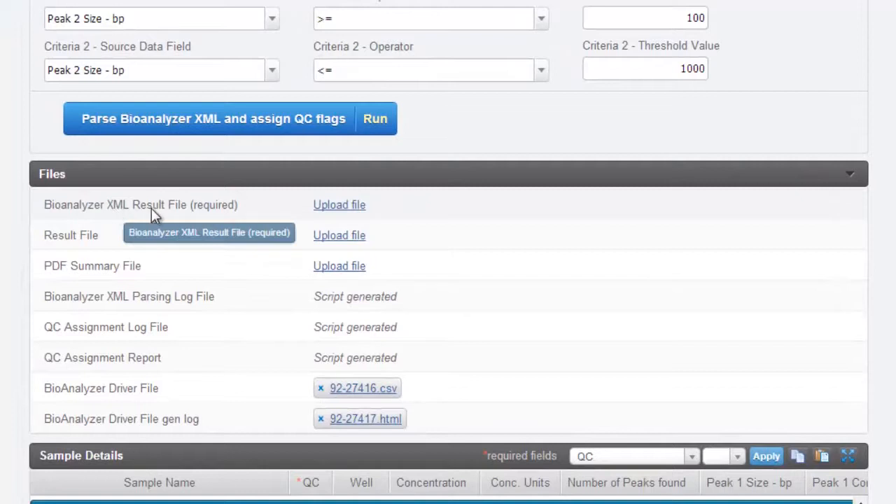
# - Upload Bioanalyzer_DNA.xml as the required Bioanalyzer XML result file and run the XML parsing with QC flag assignment
pyautogui.click(331, 210)
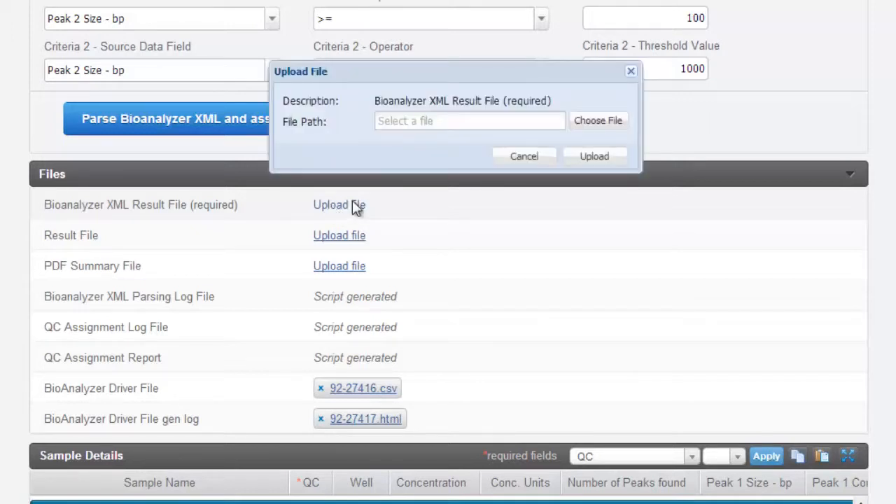
pyautogui.click(594, 123)
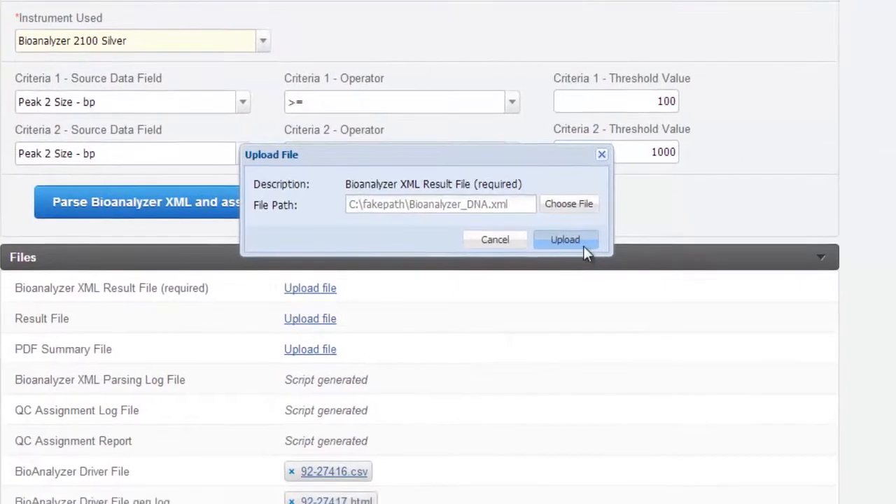
pyautogui.click(795, 347)
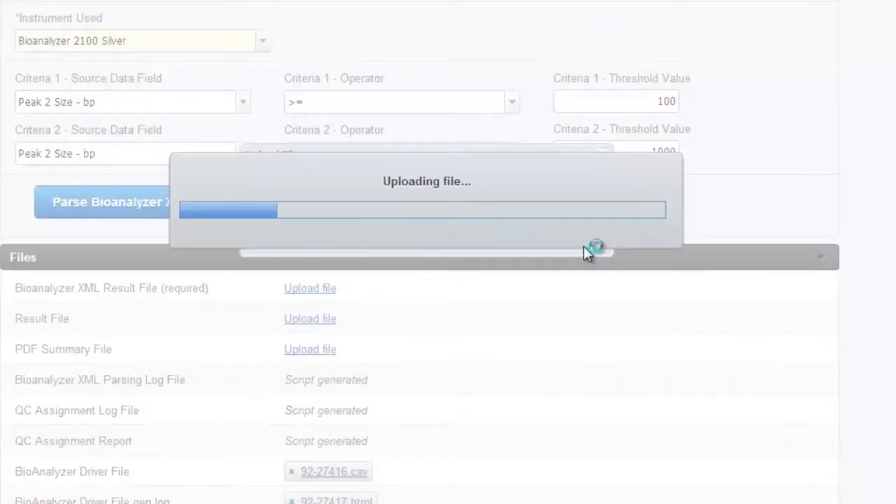
pyautogui.scroll(-2, 583, 246)
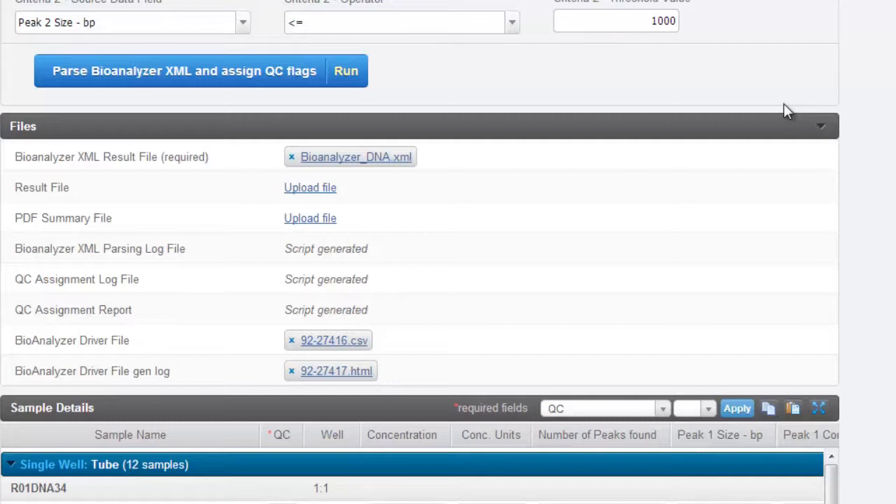
pyautogui.click(265, 77)
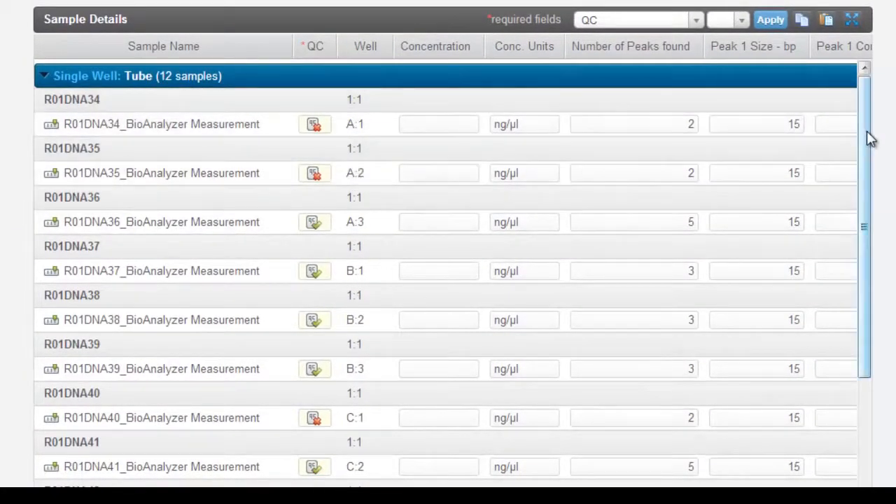
# - Examine the QC flags and the peak size, concentration and molarity columns in the sample details
pyautogui.moveTo(865, 136)
pyautogui.mouseDown()
pyautogui.moveTo(874, 266)
pyautogui.moveTo(880, 214)
pyautogui.moveTo(869, 122)
pyautogui.mouseUp()
pyautogui.hscroll(6, 445, 272)
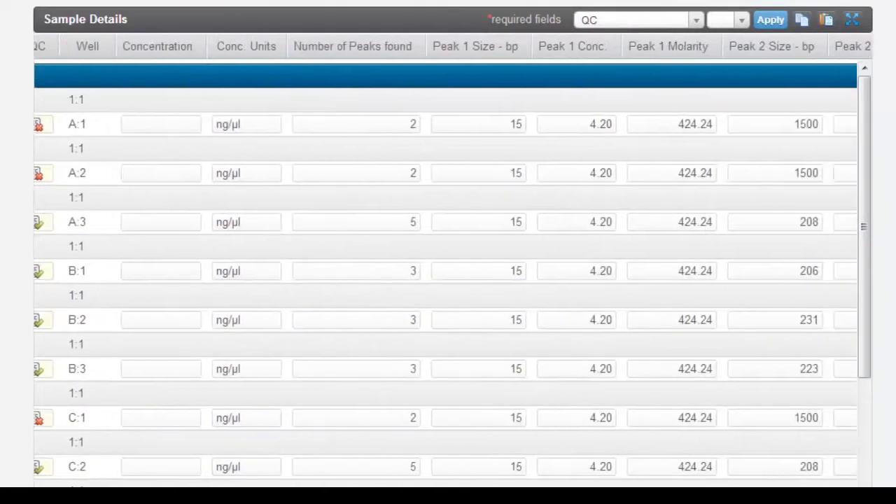
pyautogui.hscroll(3, 445, 272)
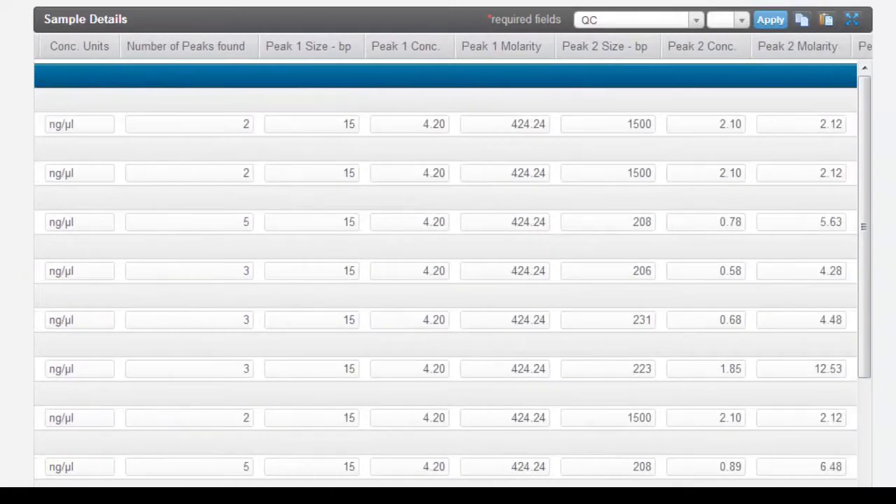
pyautogui.hscroll(3, 445, 272)
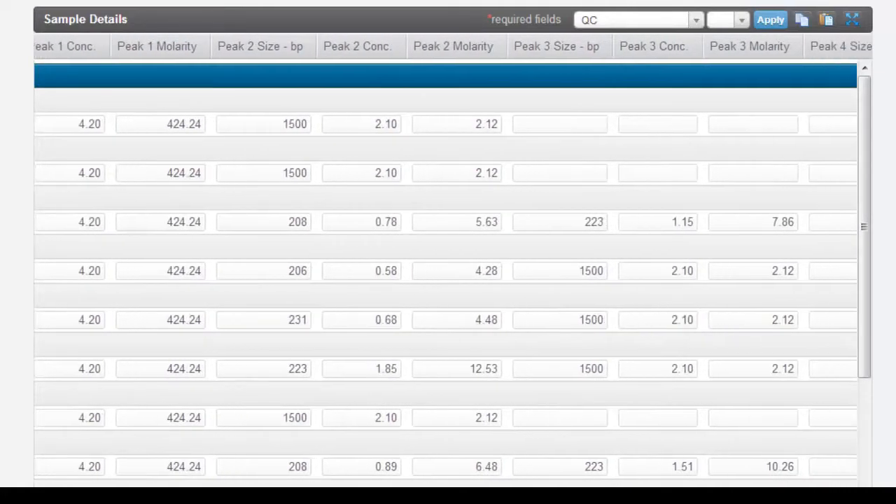
pyautogui.hscroll(-1, 445, 272)
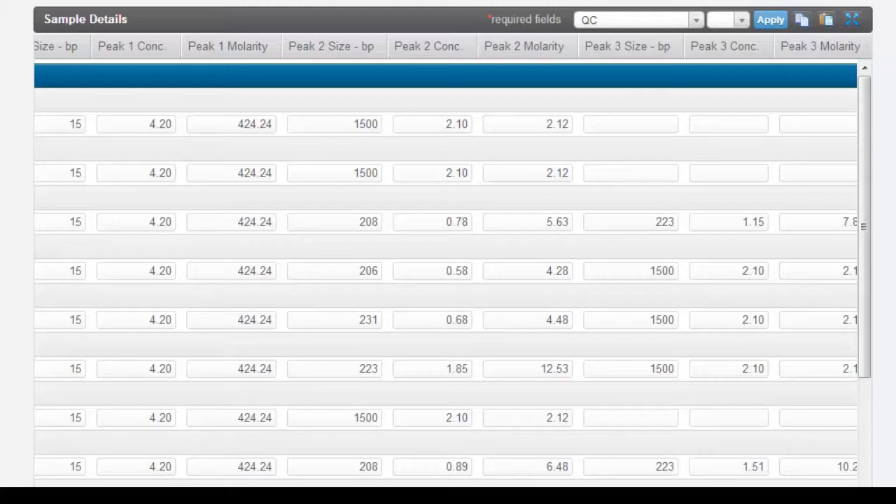
pyautogui.hscroll(-10, 524, 457)
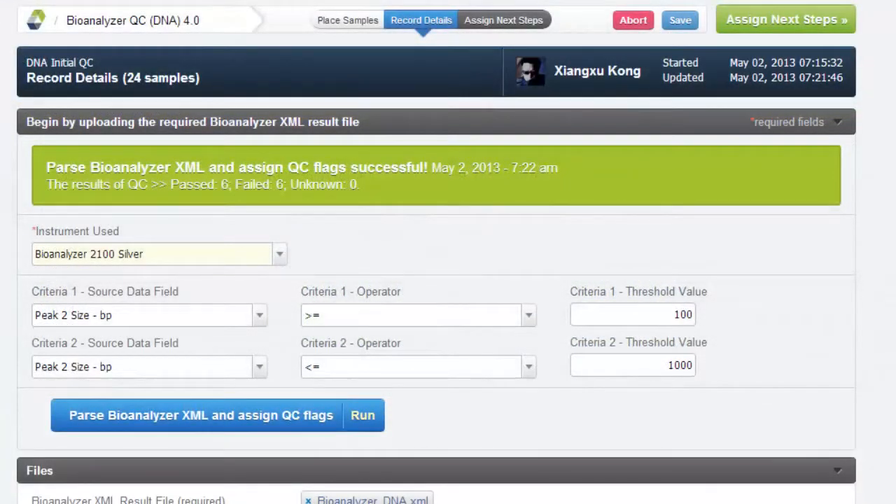
# - Assign "Leave in QC protocol" as the next step for all samples that require review, and finish the step
pyautogui.click(797, 24)
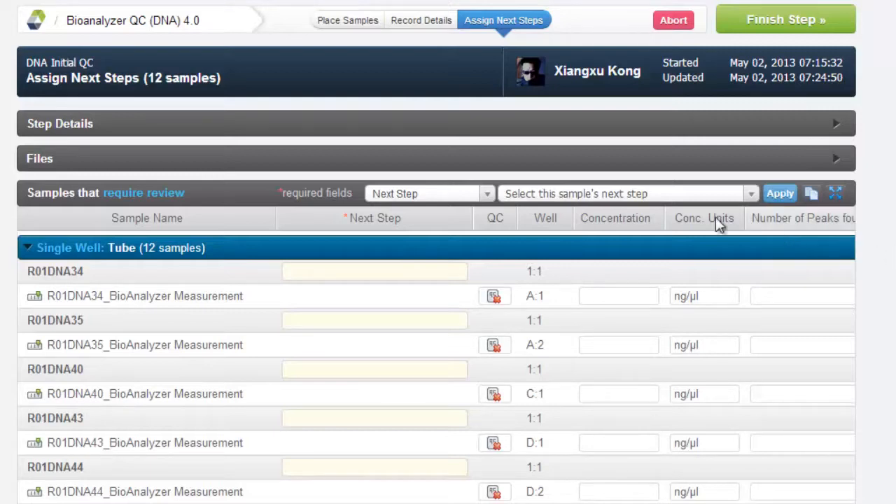
pyautogui.click(663, 200)
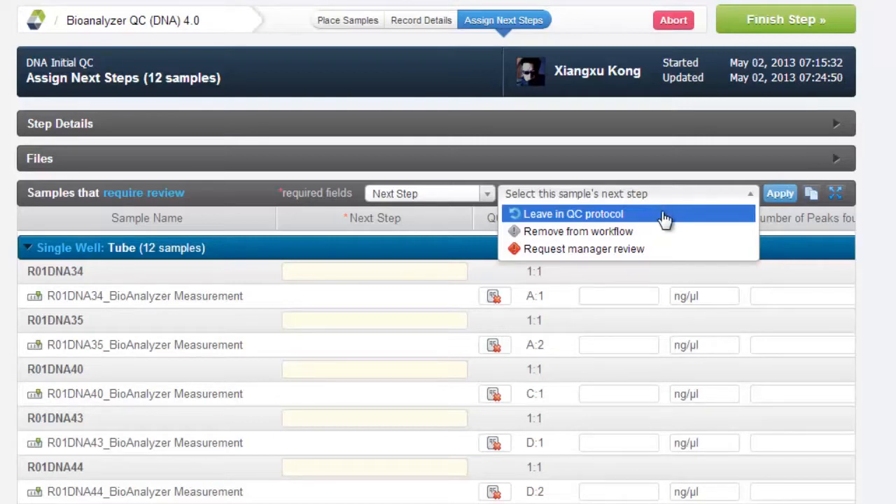
pyautogui.click(664, 216)
pyautogui.click(775, 196)
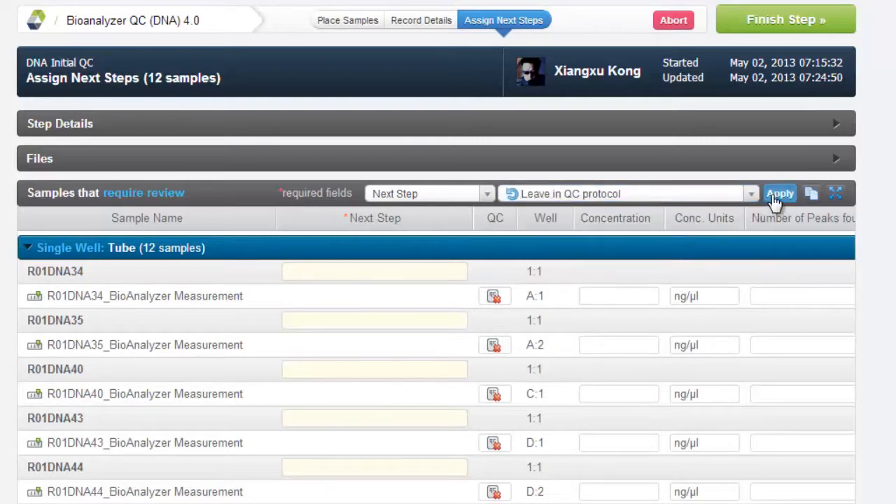
pyautogui.click(783, 23)
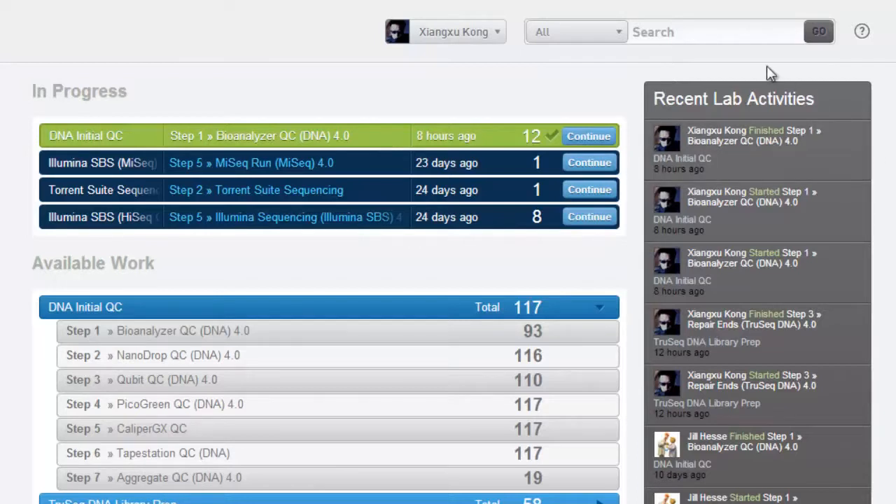
# - Search for BioAnalyzer with the search restricted to protocol steps
pyautogui.click(719, 33)
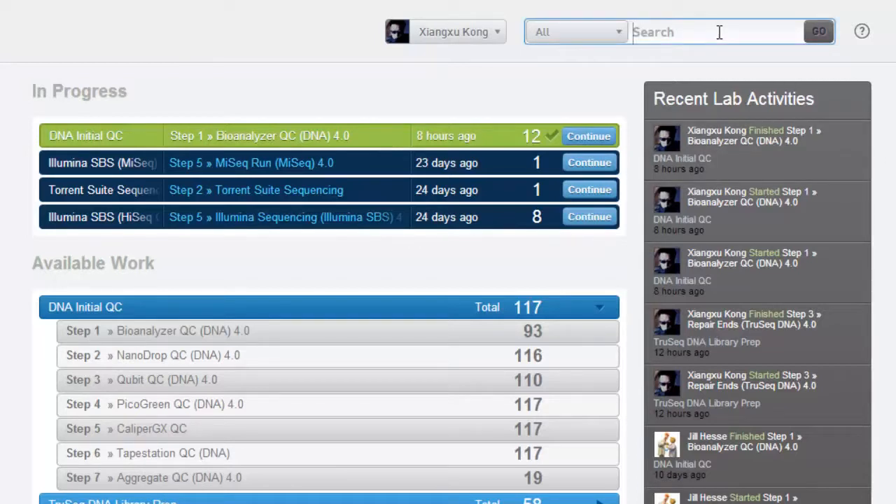
pyautogui.write('Bio')
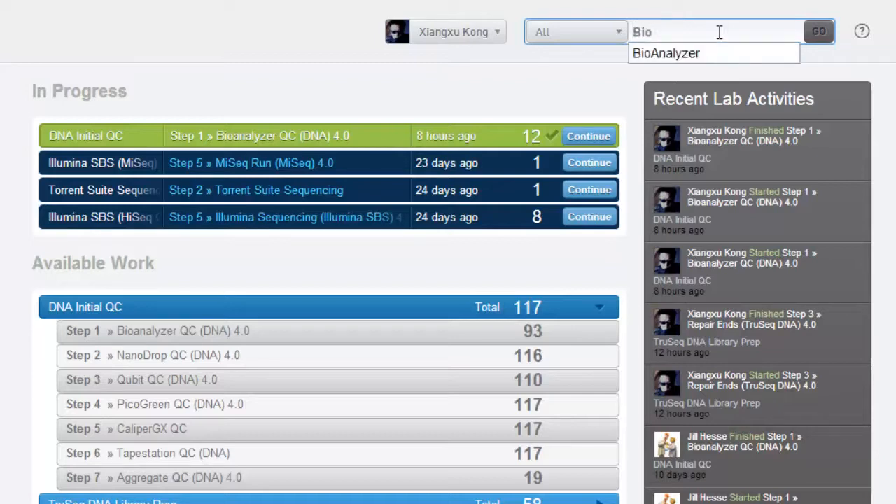
pyautogui.click(703, 53)
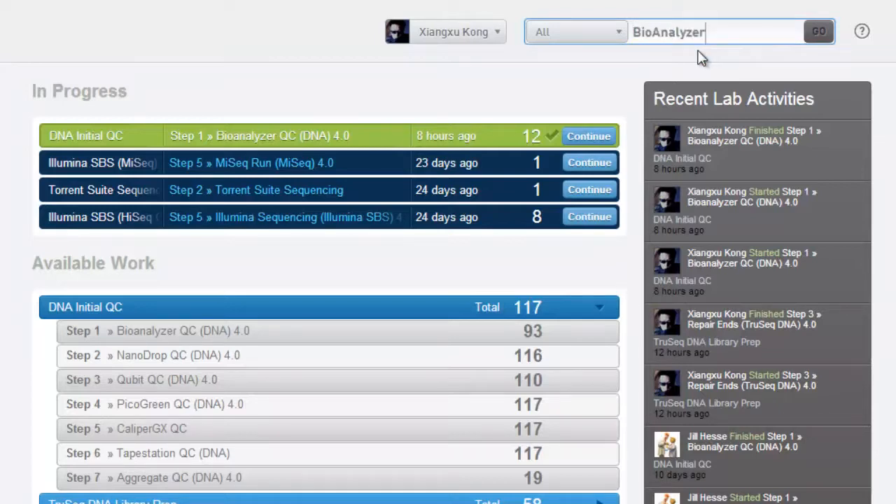
pyautogui.click(553, 31)
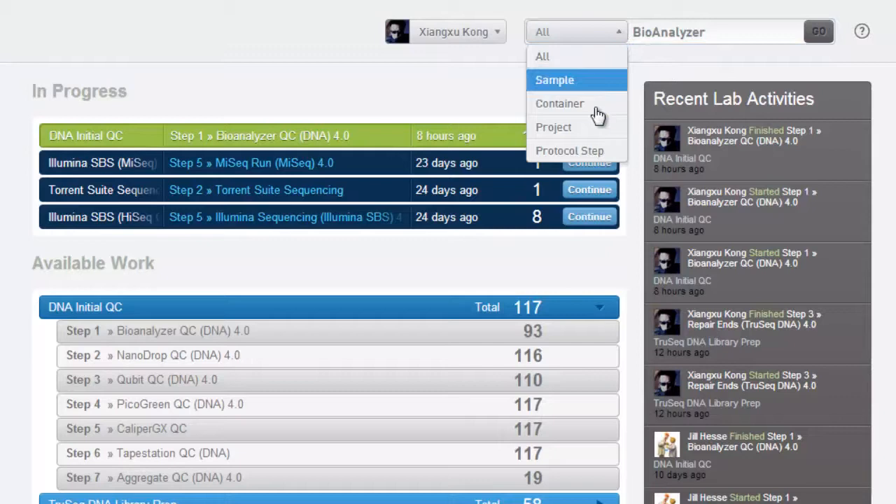
pyautogui.click(594, 150)
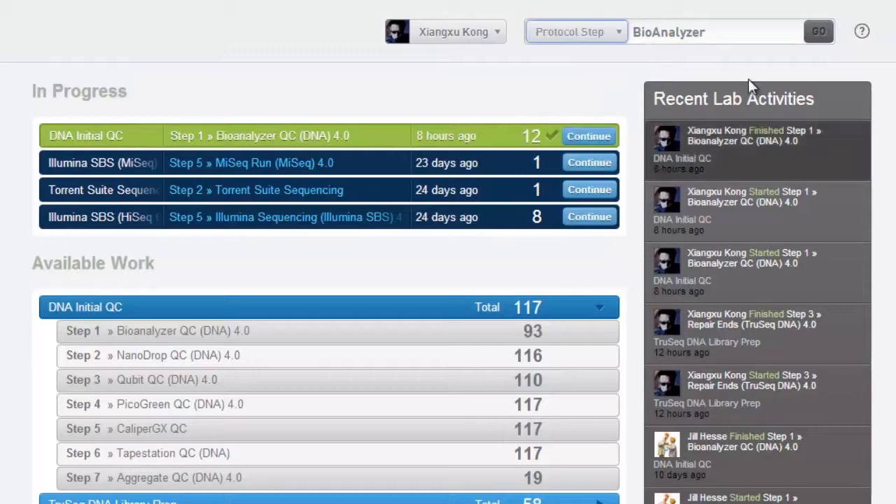
pyautogui.click(818, 35)
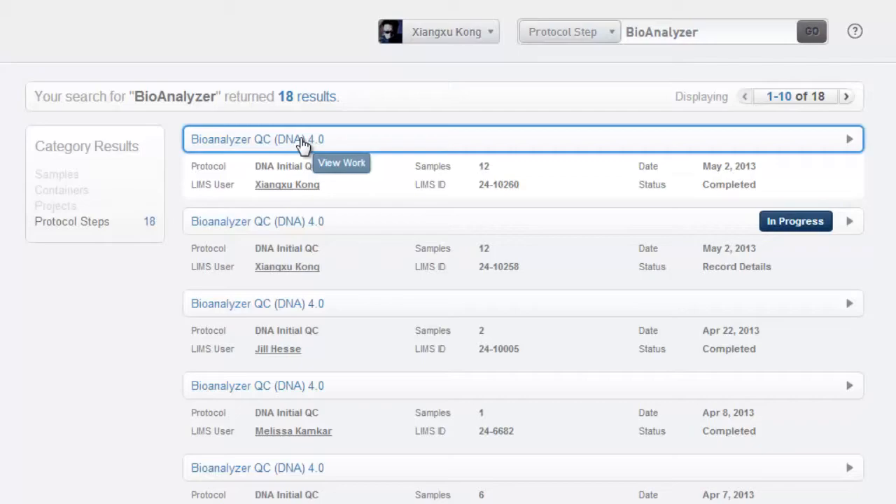
# - Open the completed May 2, 2013 Bioanalyzer QC (DNA) 4.0 step and examine the peak data of its failed and passed samples
pyautogui.click(301, 140)
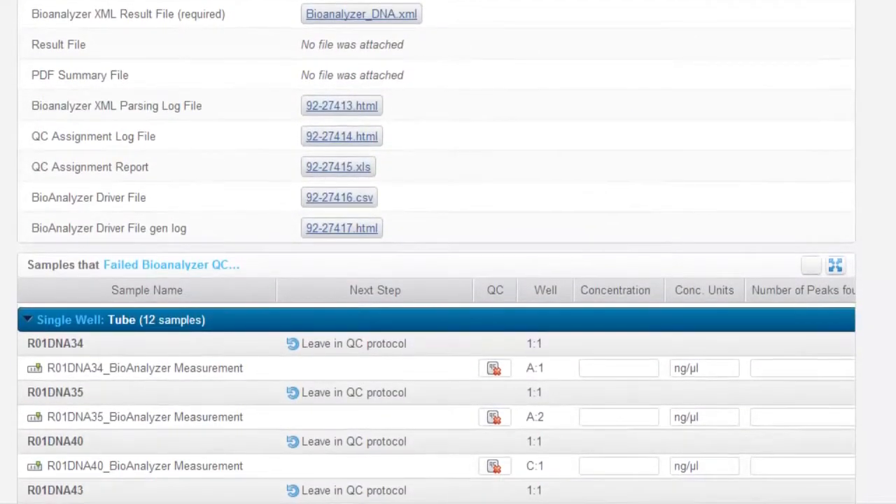
pyautogui.scroll(-7, 436, 252)
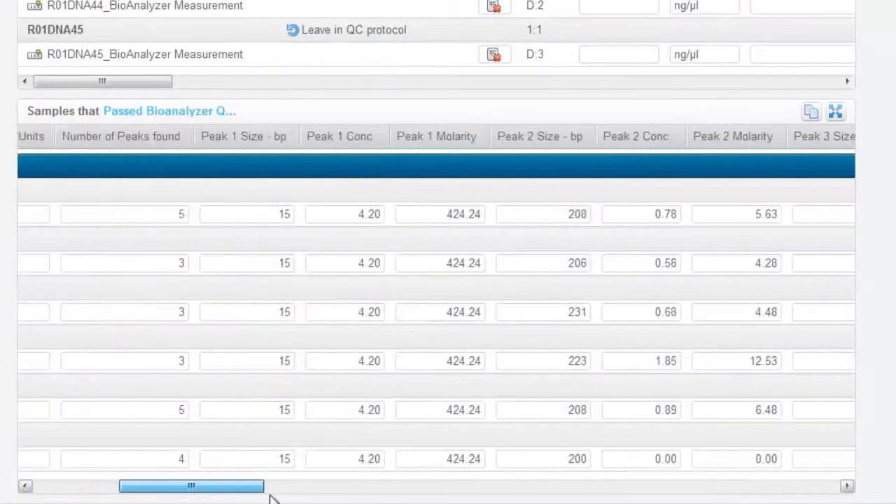
pyautogui.moveTo(296, 498); pyautogui.dragTo(302, 498)
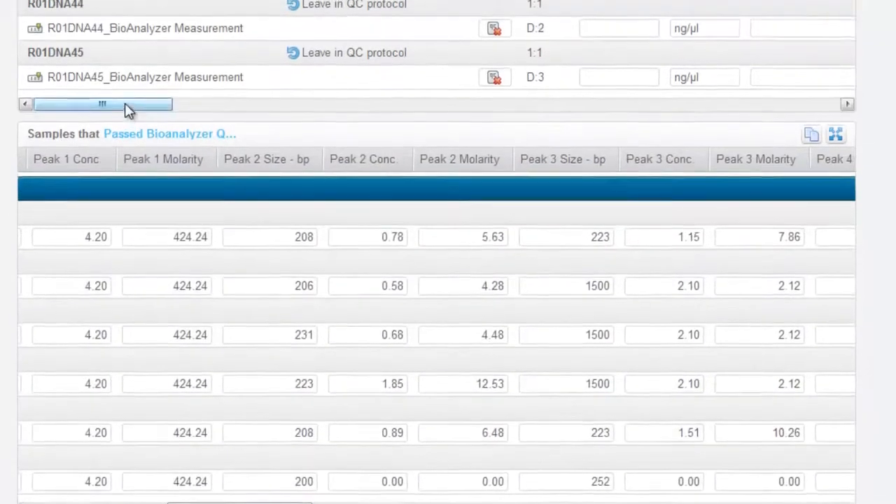
pyautogui.moveTo(126, 81); pyautogui.dragTo(236, 84)
pyautogui.moveTo(238, 161)
pyautogui.mouseDown()
pyautogui.moveTo(300, 159)
pyautogui.moveTo(245, 165)
pyautogui.mouseUp()
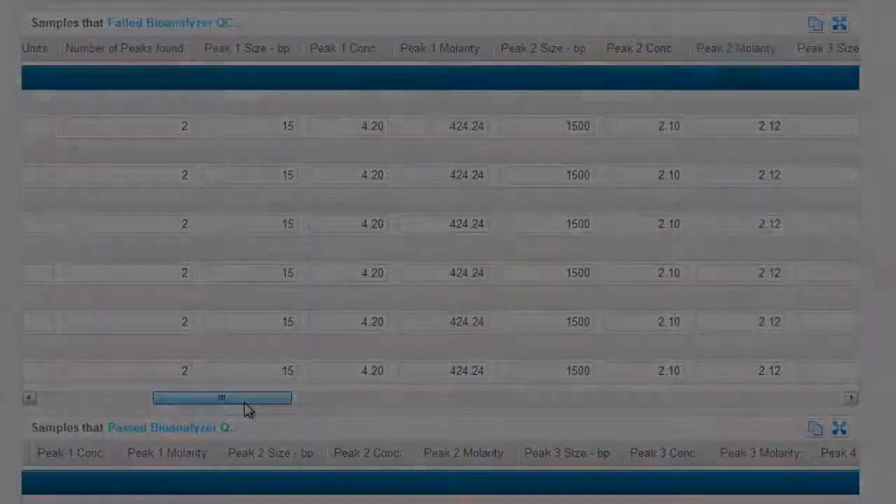